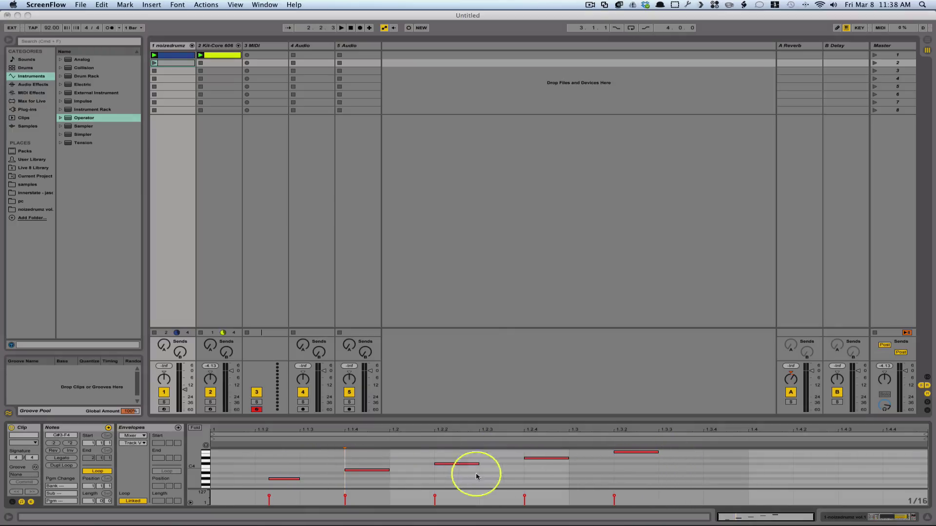
- Use the Notes :2 and *2 buttons to halve the clip down to 1 bar, then double it back to 16 bars
click(59, 423)
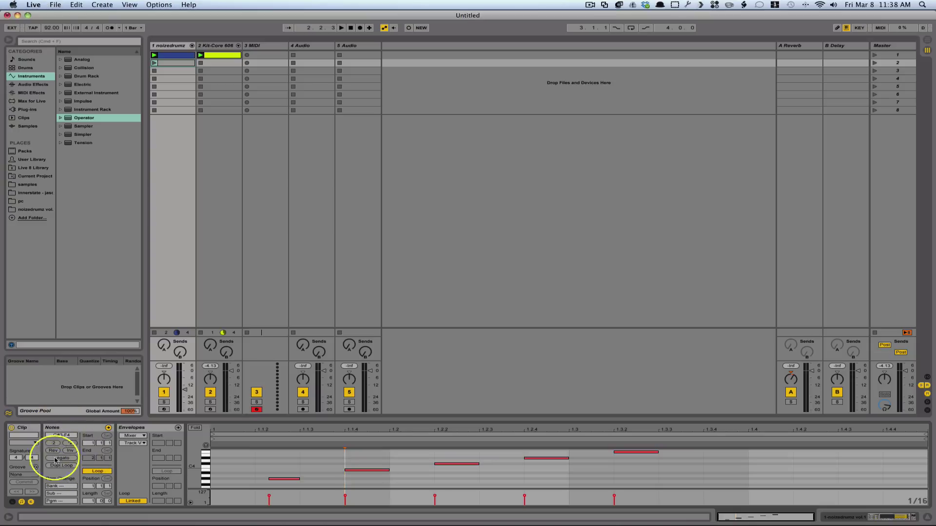
click(61, 445)
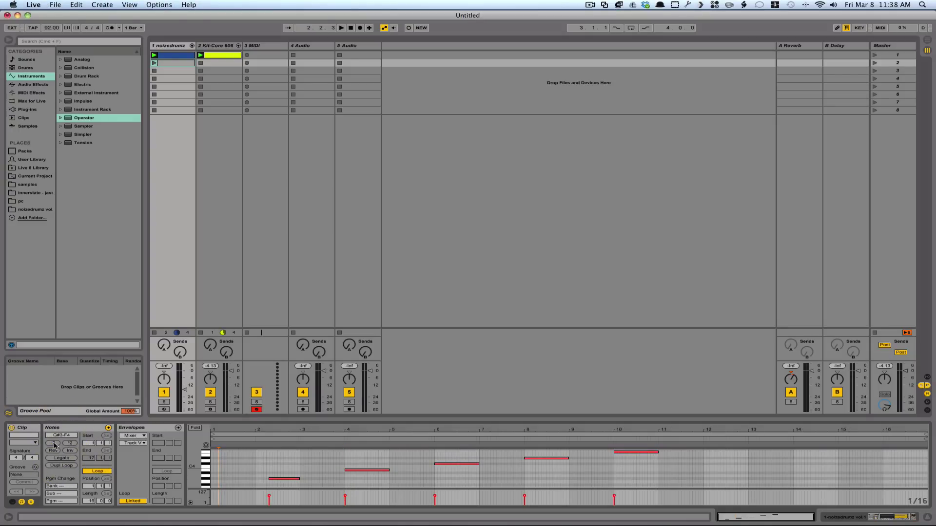
click(55, 445)
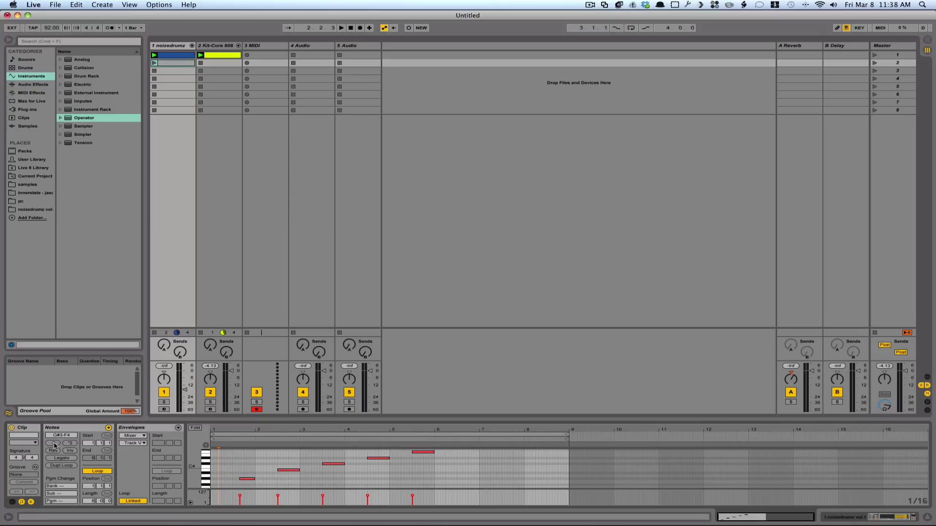
click(54, 445)
click(55, 445)
click(55, 445)
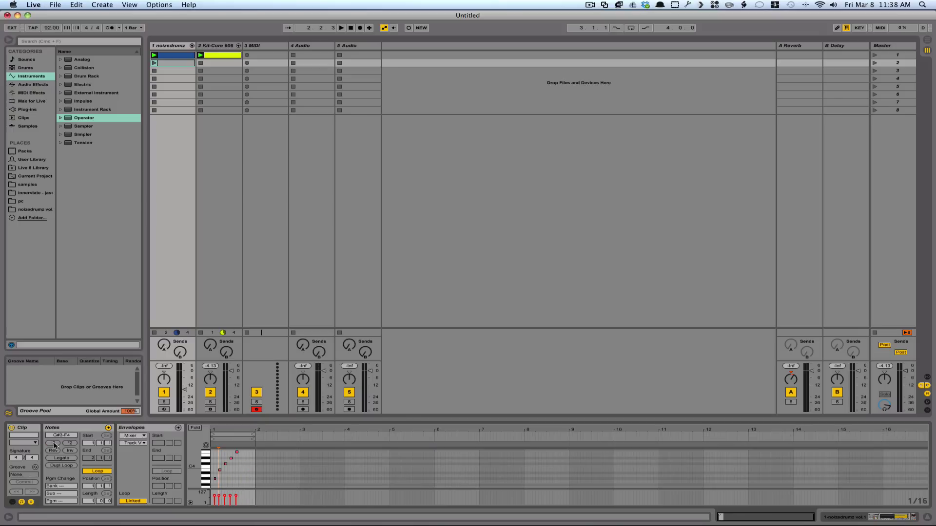
click(68, 444)
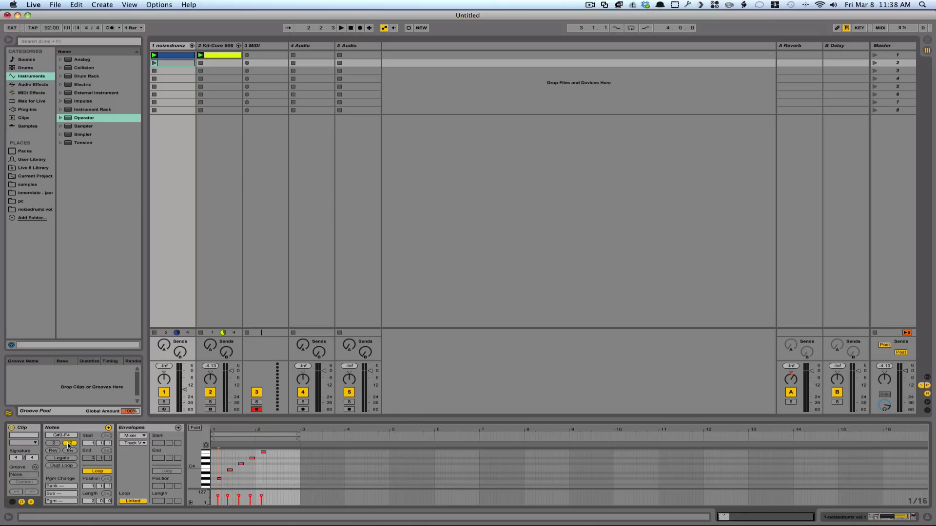
click(69, 444)
click(69, 444)
click(69, 444)
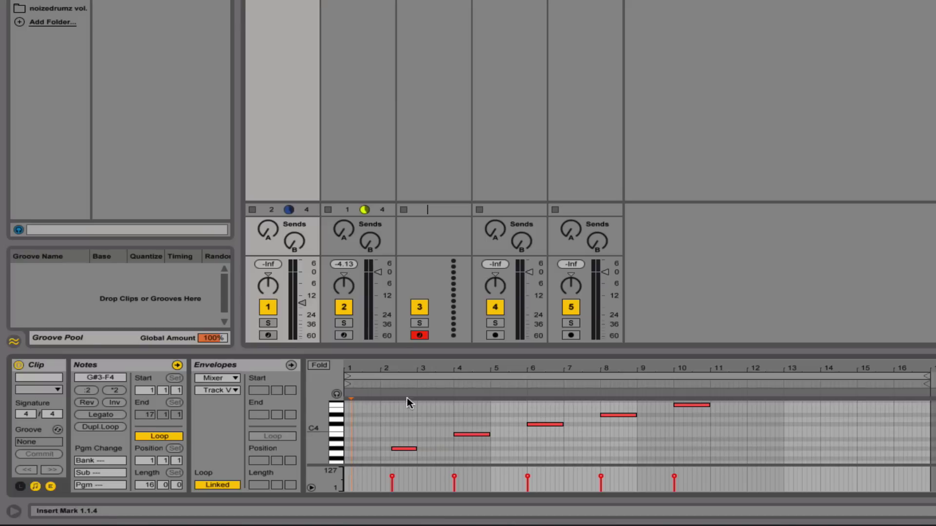
click(85, 403)
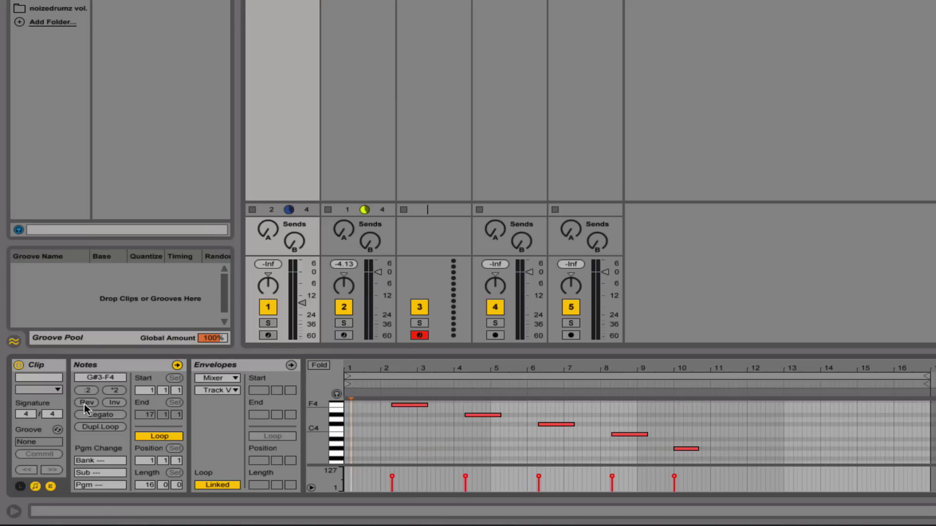
click(85, 404)
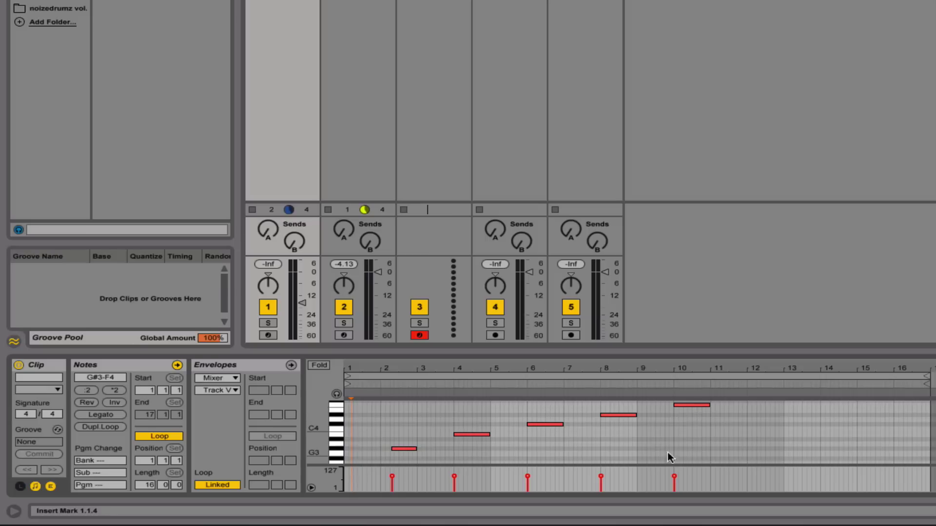
click(116, 403)
click(116, 403)
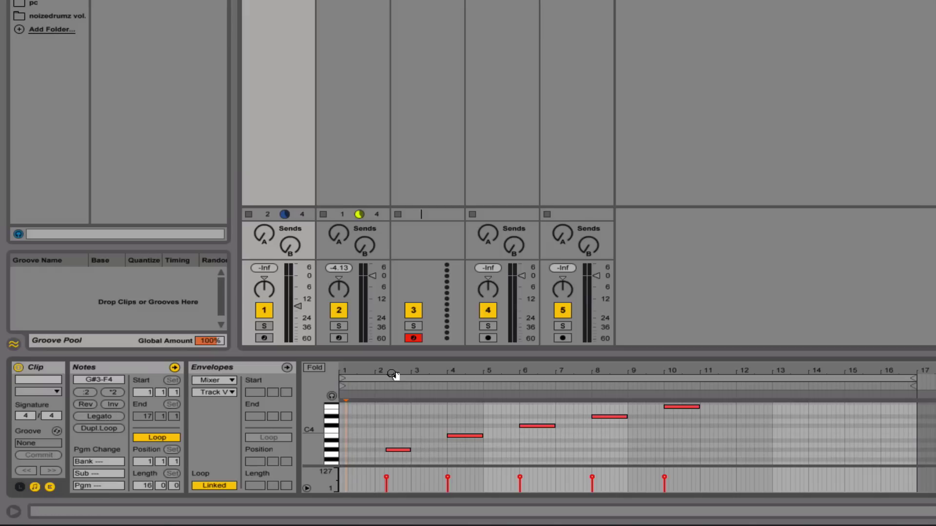
drag(392, 373, 462, 461)
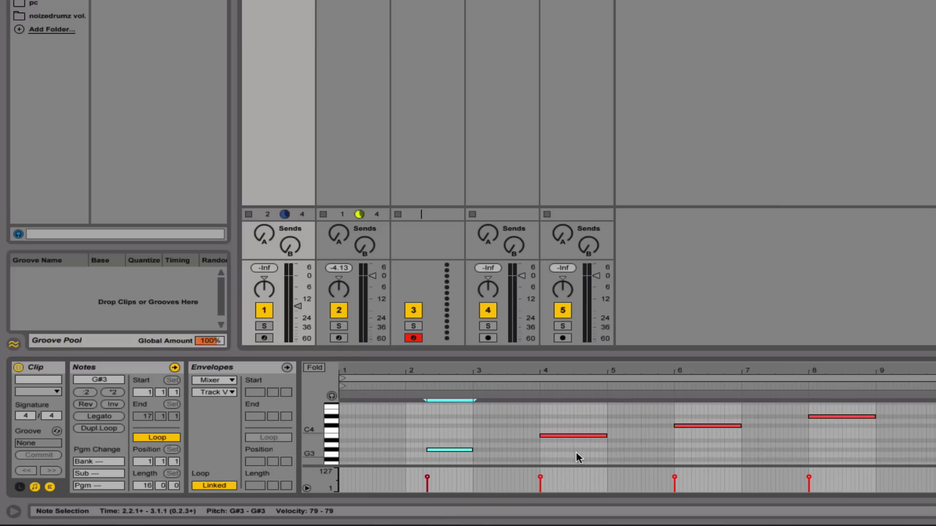
click(108, 420)
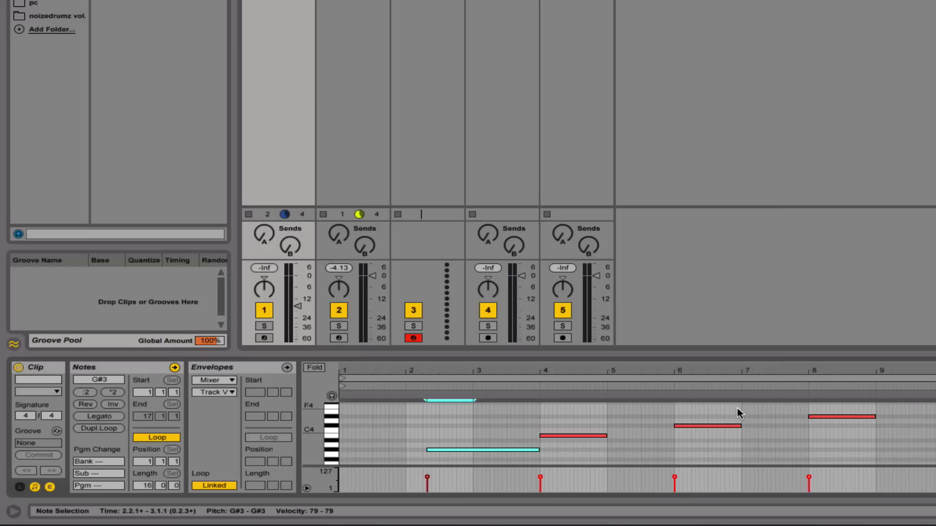
drag(714, 413, 718, 486)
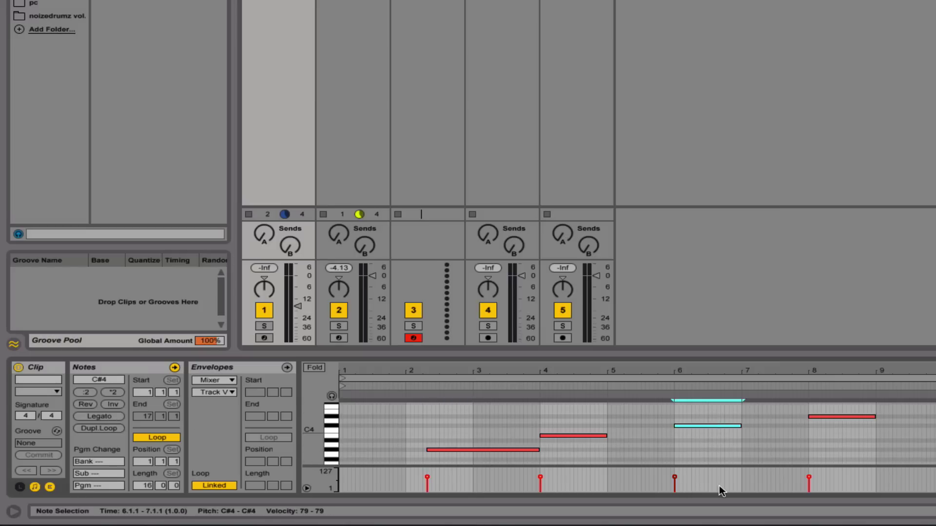
click(104, 417)
key(ctrl+z)
key(ctrl+z)
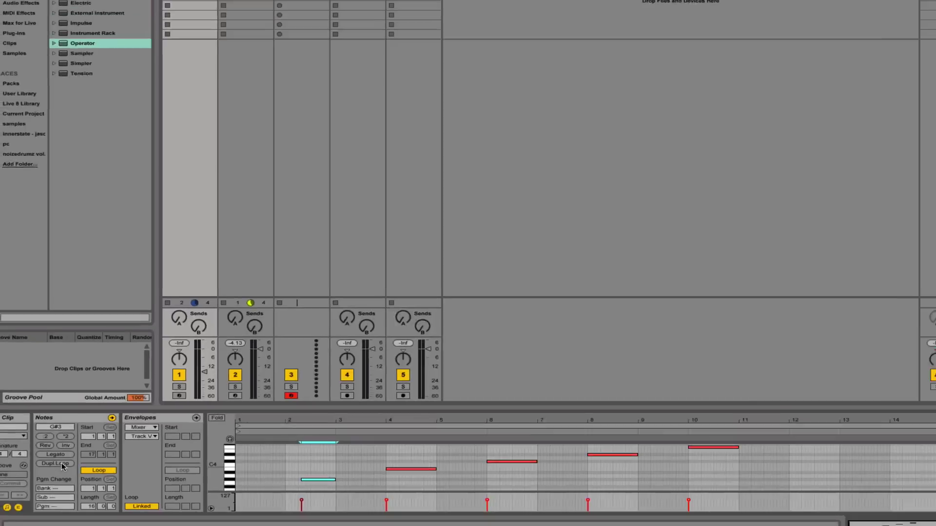
click(107, 428)
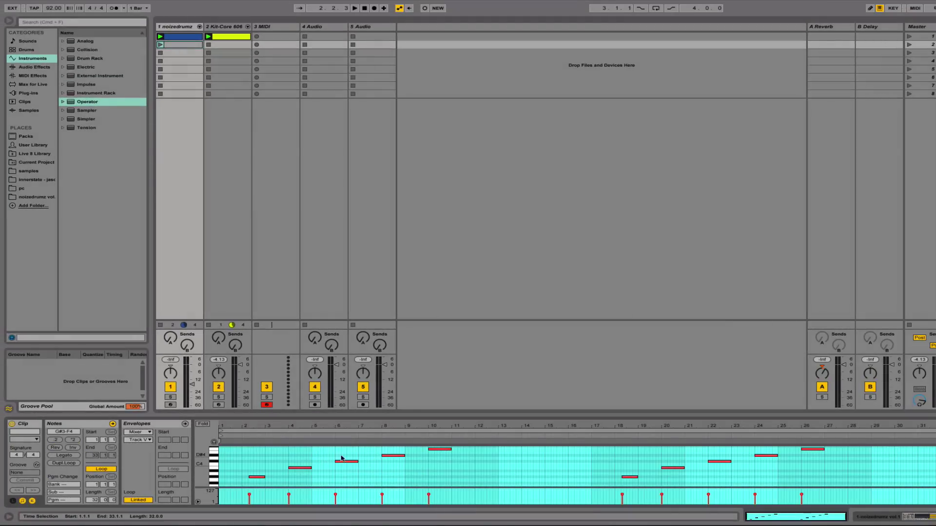
key(ctrl+z)
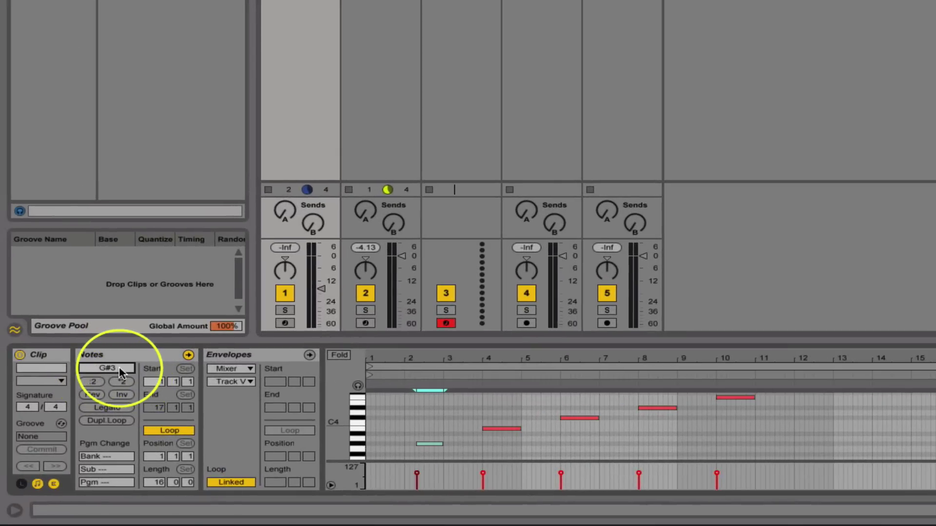
click(414, 391)
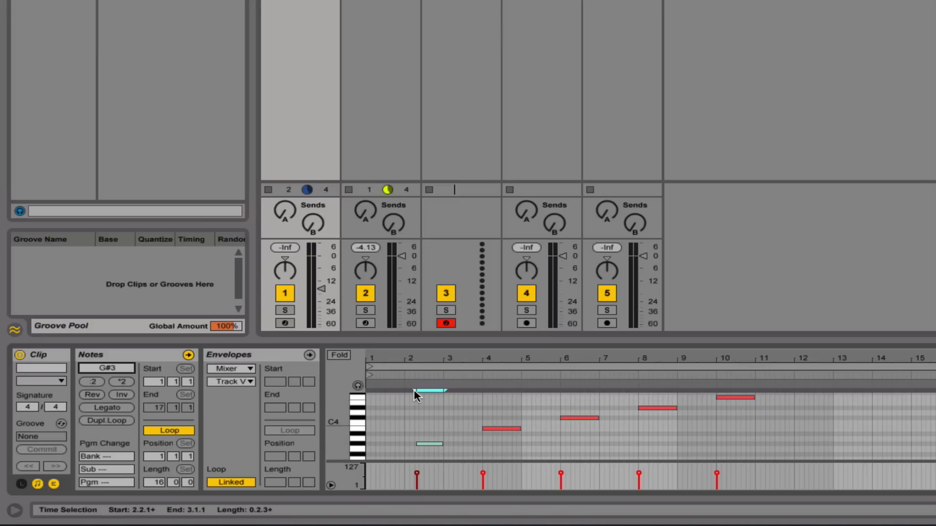
drag(414, 390, 791, 390)
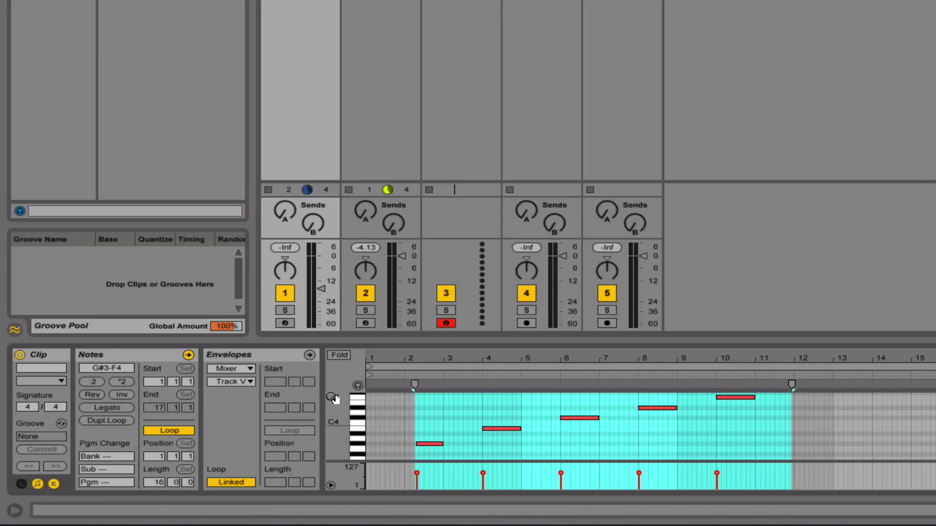
click(125, 370)
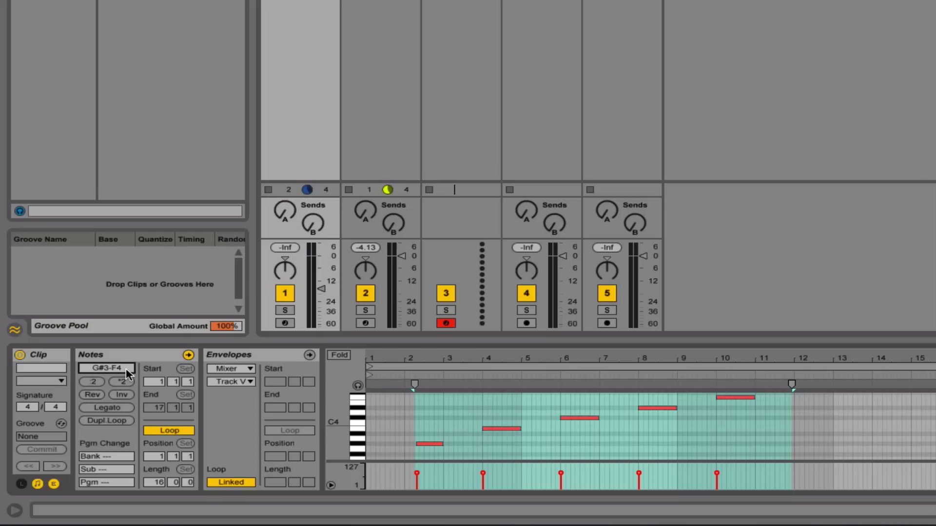
key(Return)
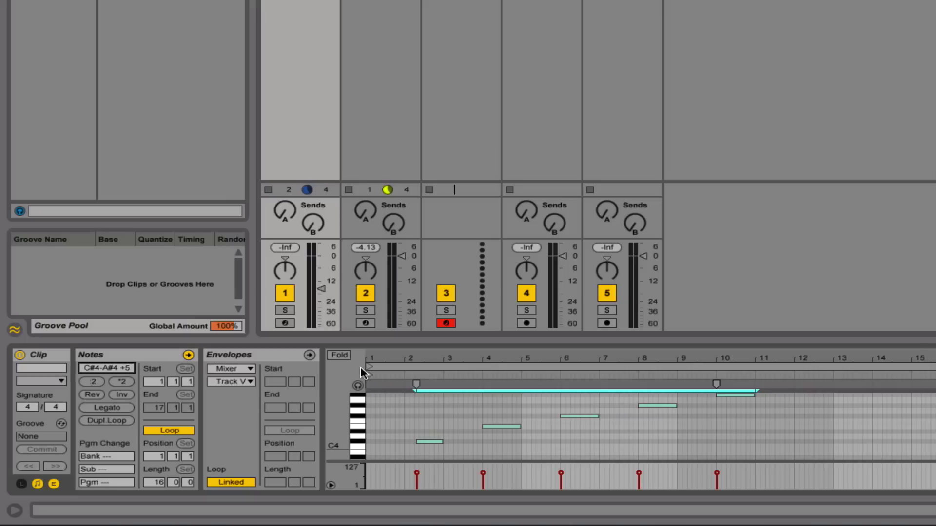
key(Down)
key(Down)
key(Down)
key(Down)
key(Down)
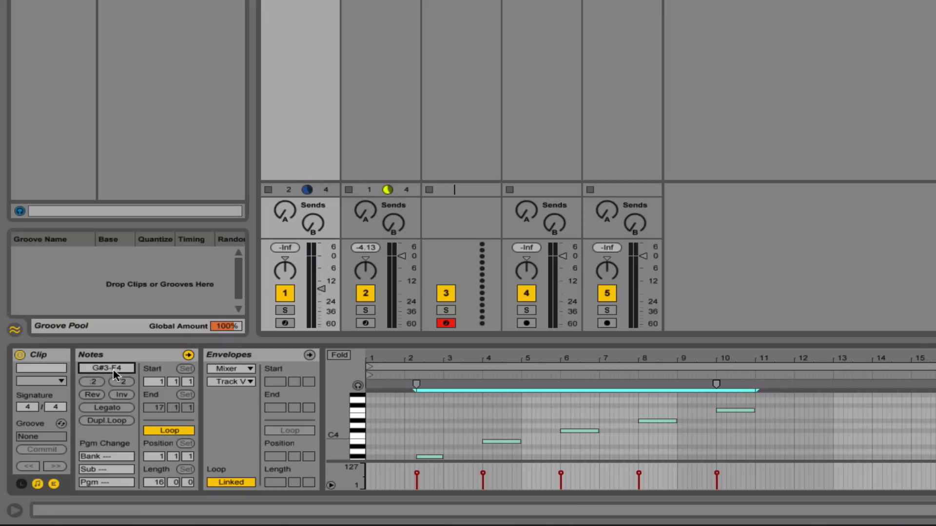
- Enter c4 as the notes' lowest pitch, then drag the range down to D#3-C4 (-5 semitones)
text(c4)
key(Return)
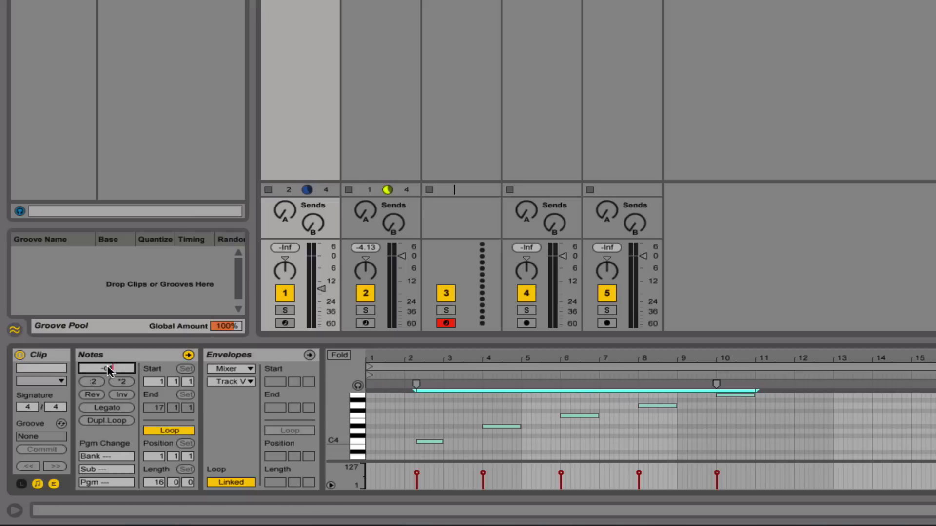
drag(109, 371, 108, 372)
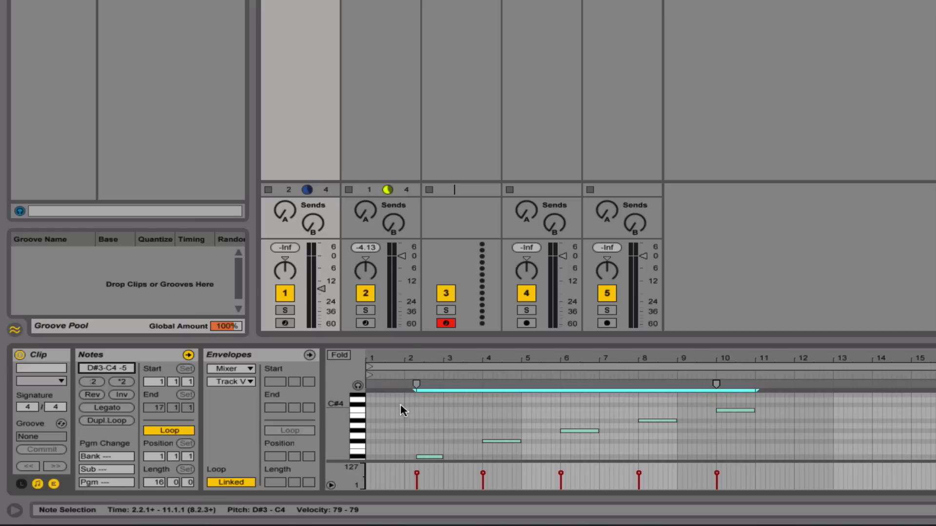
- Select all five notes and rescale their timing with the stretch marker
drag(406, 406, 823, 461)
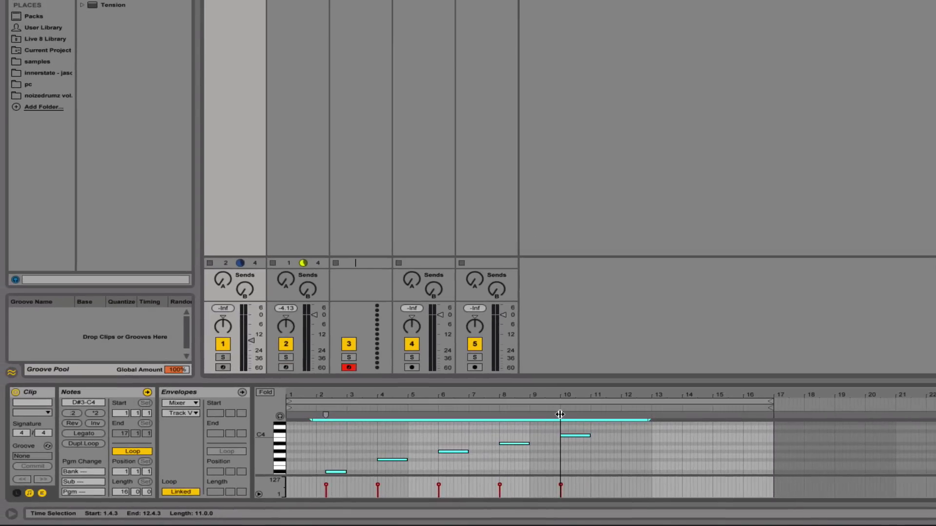
mouse_move(560, 415)
mouse_down()
mouse_move(710, 414)
mouse_move(505, 415)
mouse_move(396, 462)
mouse_move(431, 453)
mouse_move(309, 449)
mouse_move(371, 451)
mouse_move(488, 419)
mouse_move(844, 408)
mouse_up()
click(722, 439)
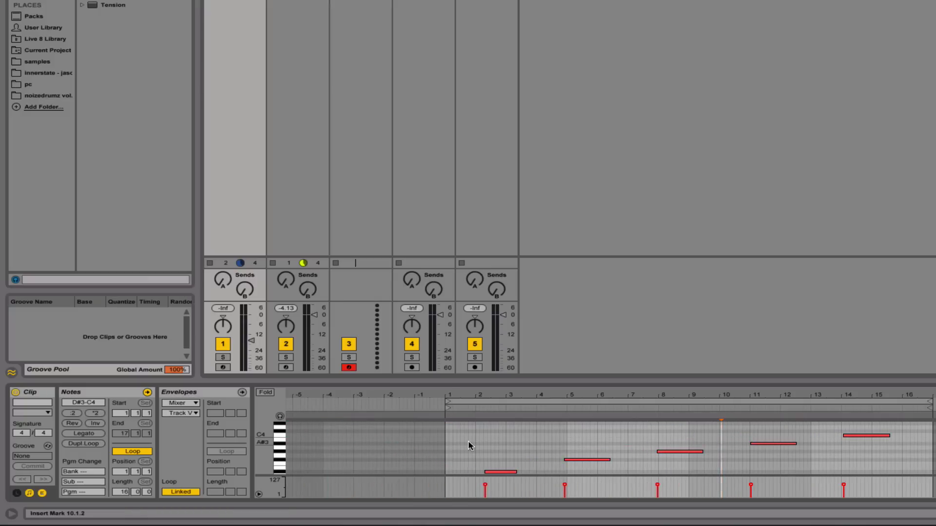
- Within a bar 2-15 time selection, drag stretch markers near bars 11 and 7 to warp note timing
drag(476, 420, 898, 434)
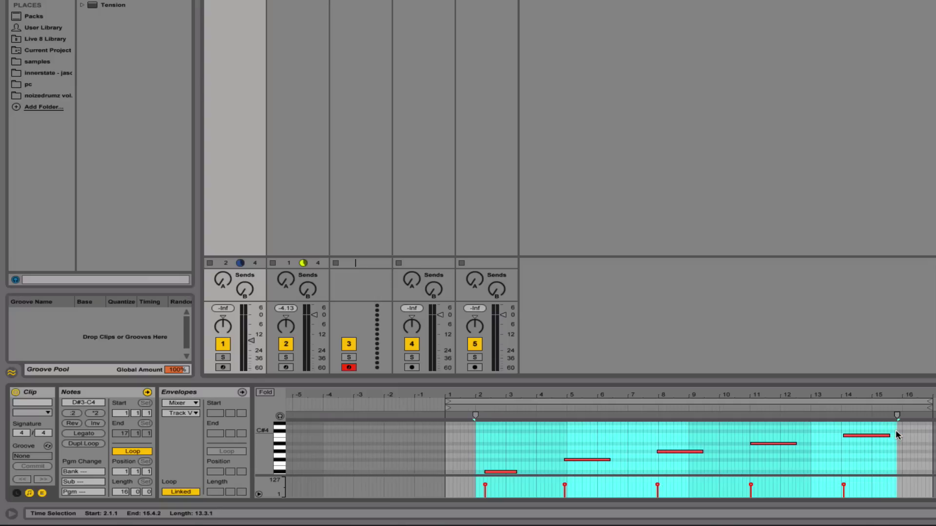
mouse_move(635, 417)
mouse_down()
mouse_move(577, 418)
mouse_move(737, 414)
mouse_move(576, 406)
mouse_move(634, 413)
mouse_up()
mouse_move(634, 414)
mouse_down()
mouse_move(590, 415)
mouse_move(834, 415)
mouse_move(697, 416)
mouse_up()
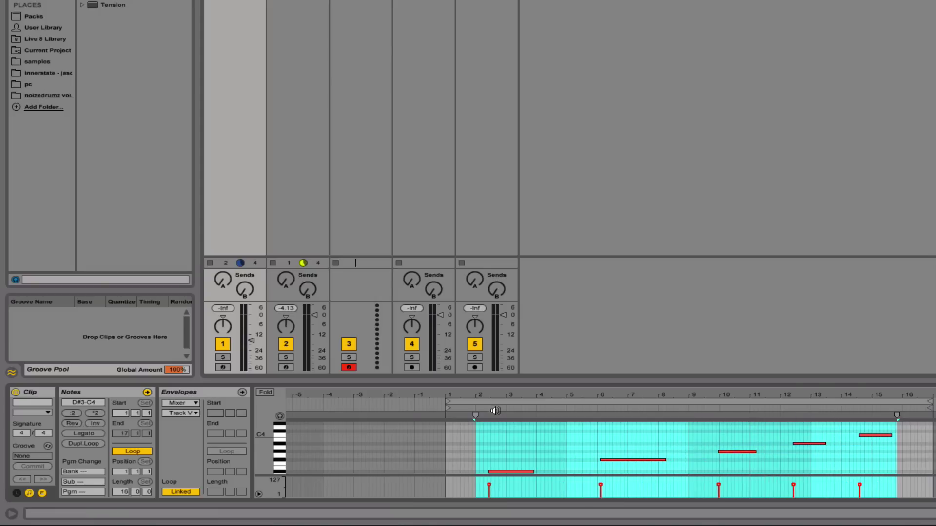
mouse_move(489, 416)
mouse_down()
mouse_move(629, 415)
mouse_move(476, 416)
mouse_up()
- Change the note editor from a fixed 1/4 grid to a fixed 1/2 grid
right_click(935, 499)
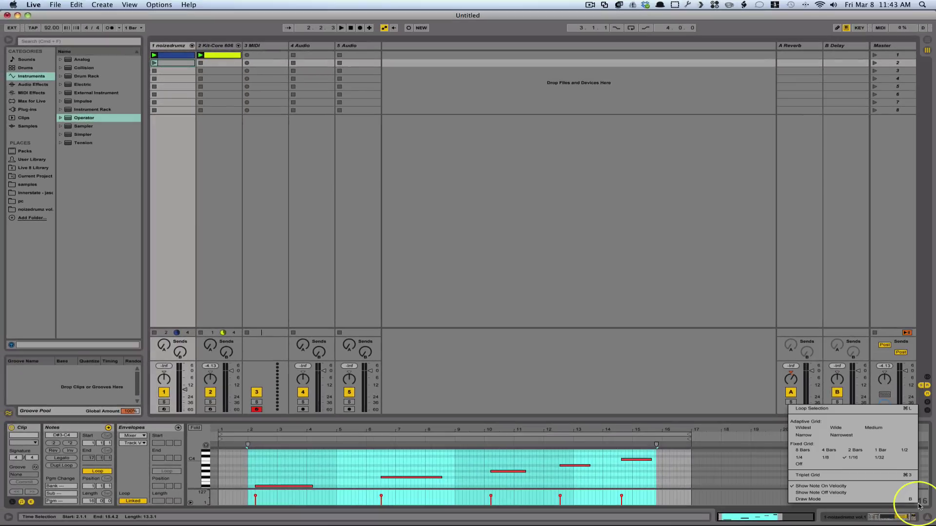
click(799, 458)
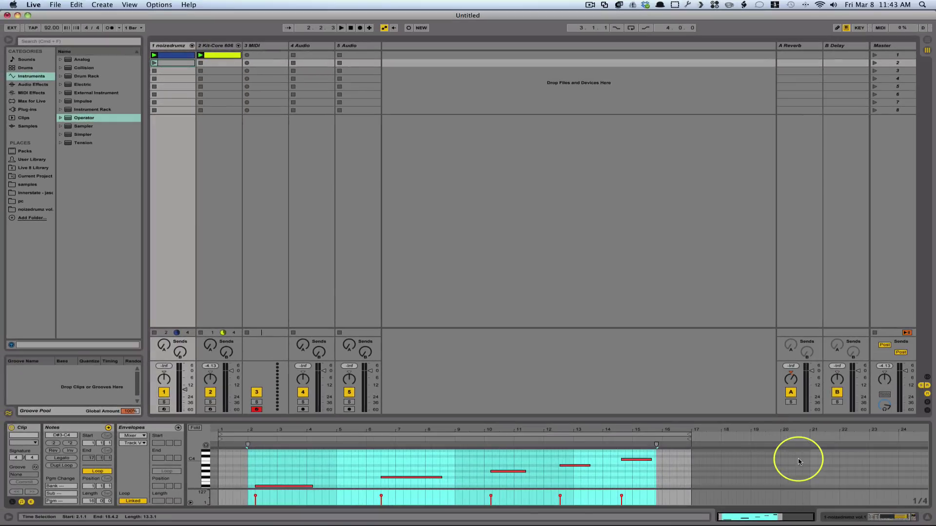
drag(570, 429, 570, 431)
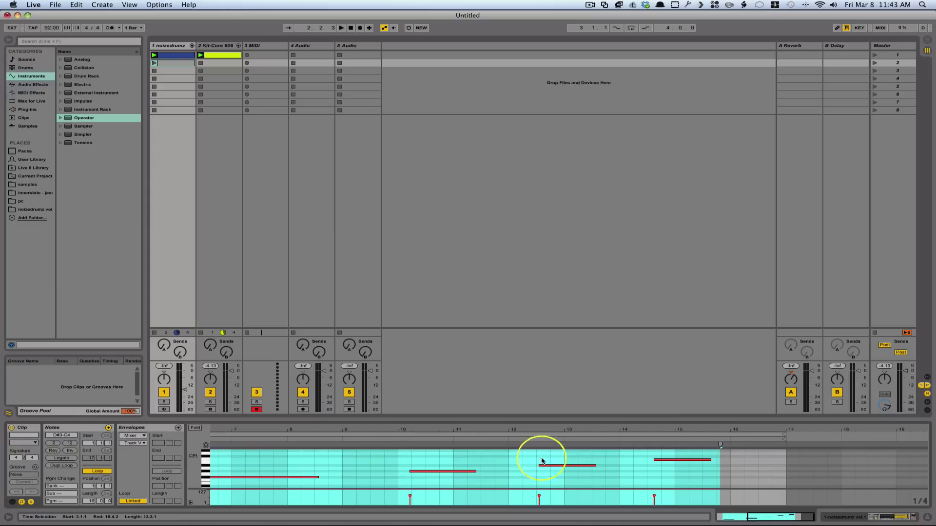
click(921, 501)
right_click(922, 501)
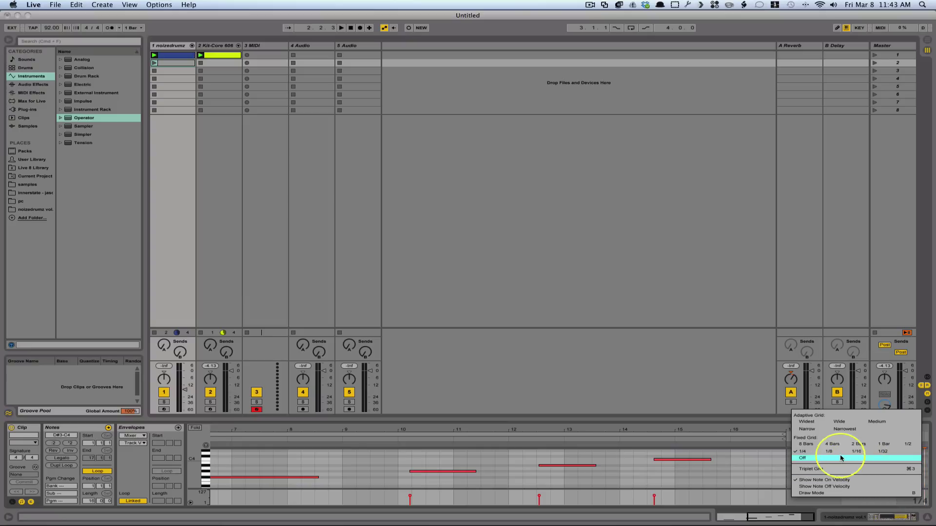
click(907, 445)
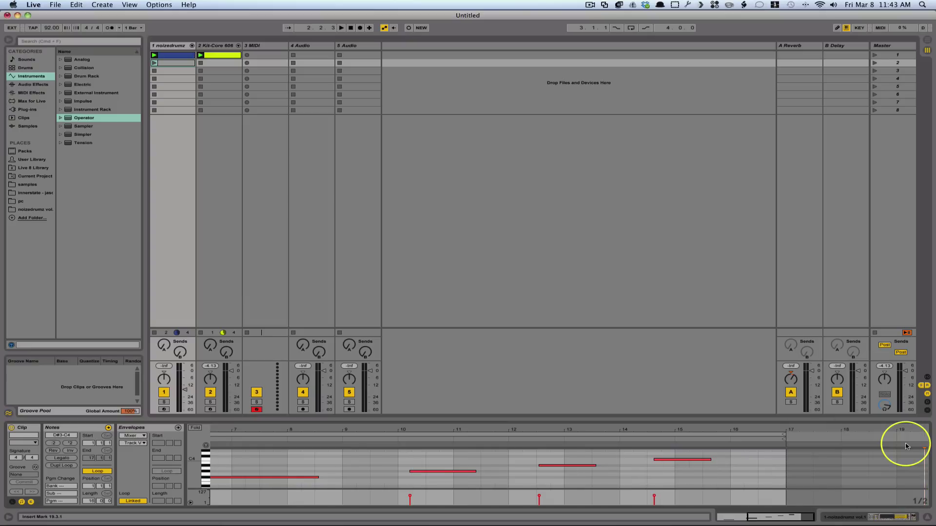
- Trim the G#3 note near bar 10 to span roughly 10.2.2 to 11.1.1
click(411, 472)
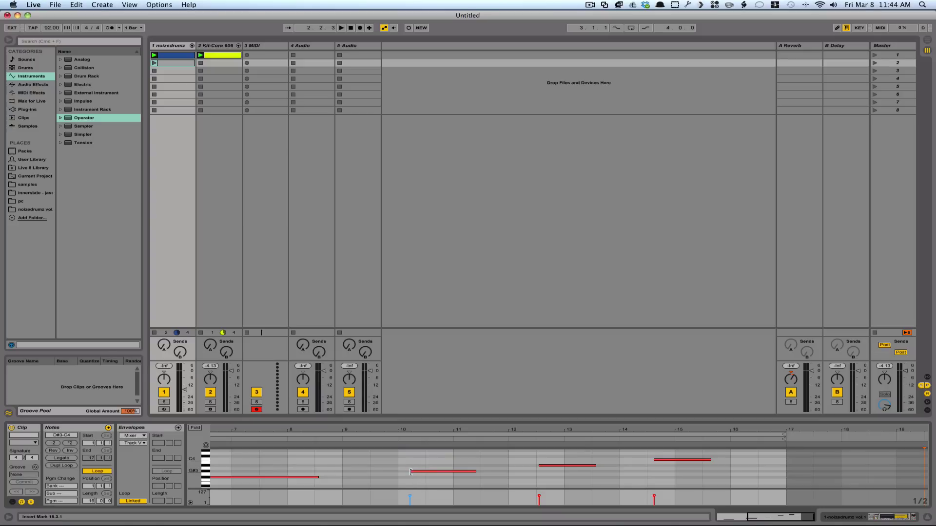
click(411, 472)
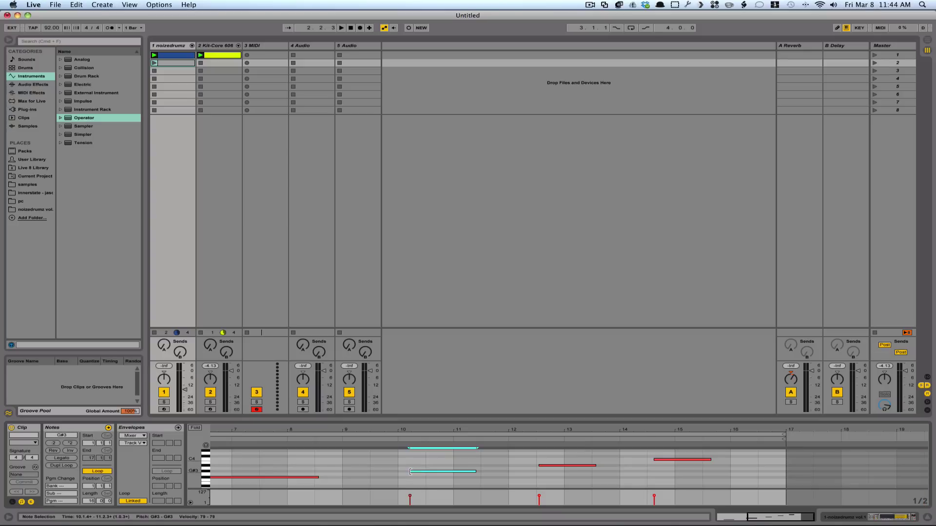
drag(406, 472, 383, 472)
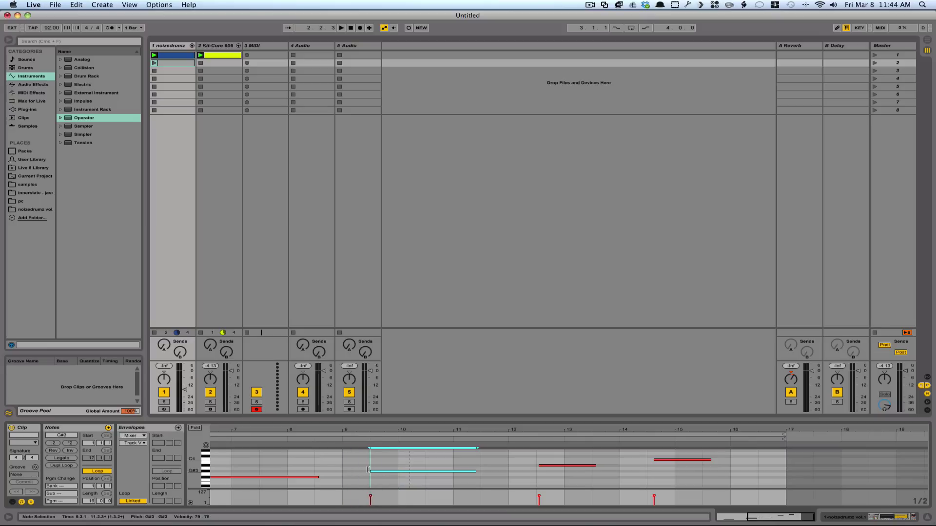
mouse_move(384, 471)
mouse_down()
mouse_move(370, 471)
mouse_move(418, 475)
mouse_up()
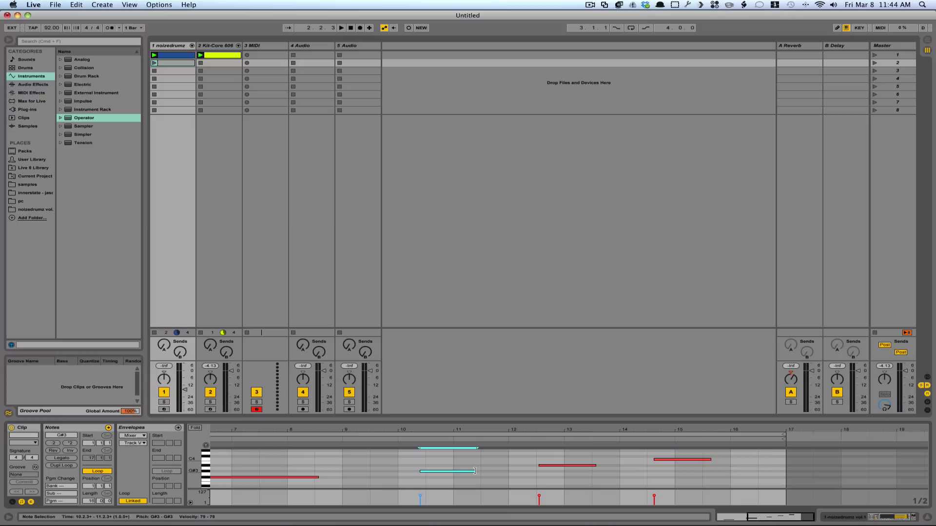
mouse_move(476, 471)
mouse_down()
mouse_move(461, 470)
mouse_move(469, 471)
mouse_up()
mouse_move(469, 471)
mouse_down()
mouse_move(516, 471)
mouse_move(450, 476)
mouse_move(521, 471)
mouse_move(444, 472)
mouse_move(515, 472)
mouse_move(455, 472)
mouse_up()
- Add breakpoints raising volume before bar 10 and lowering after bar 11, then delete them
click(129, 429)
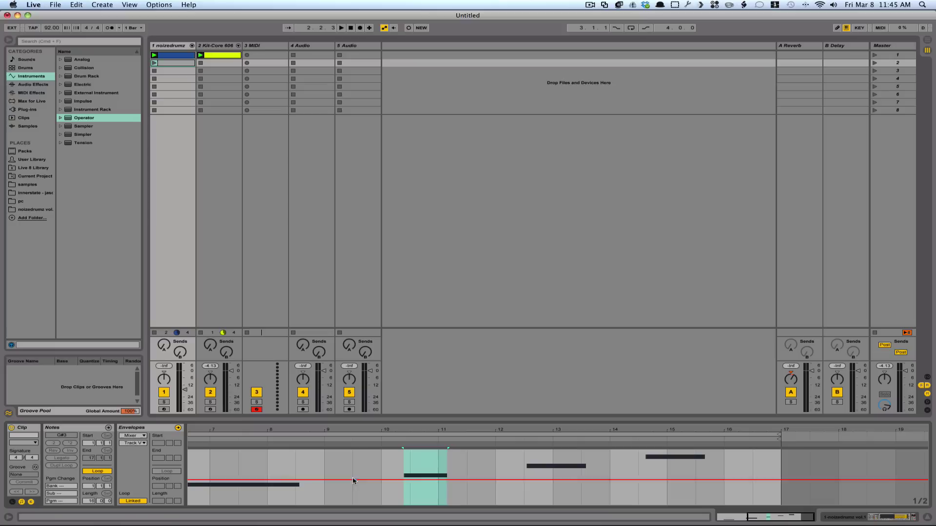
click(336, 480)
drag(396, 480, 391, 463)
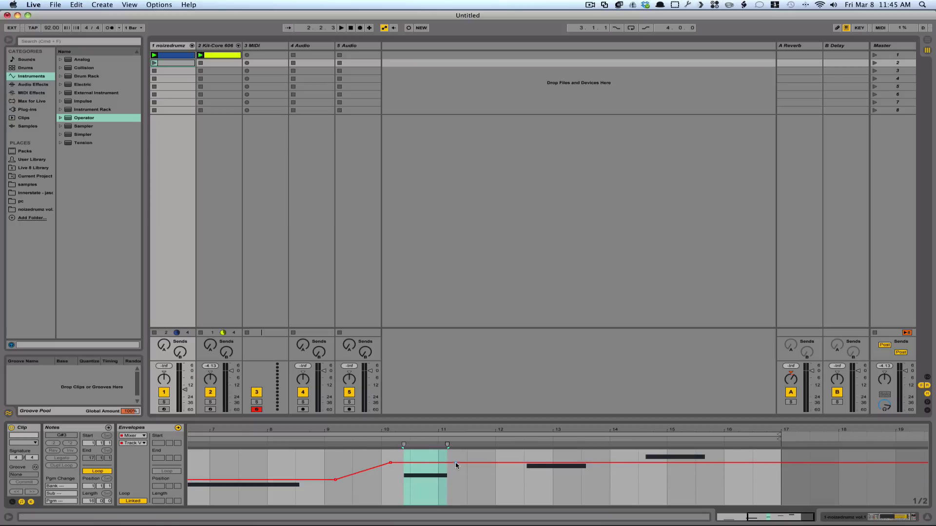
drag(456, 464, 459, 483)
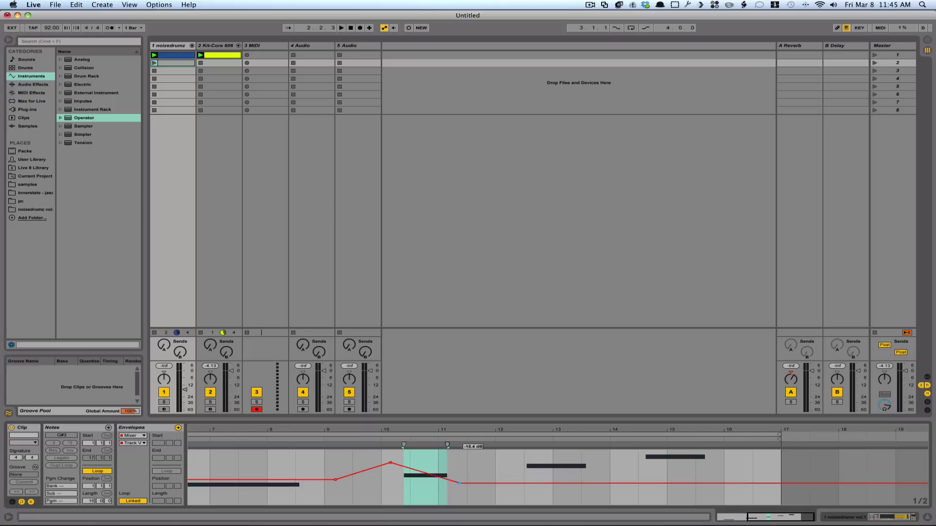
click(460, 483)
click(390, 462)
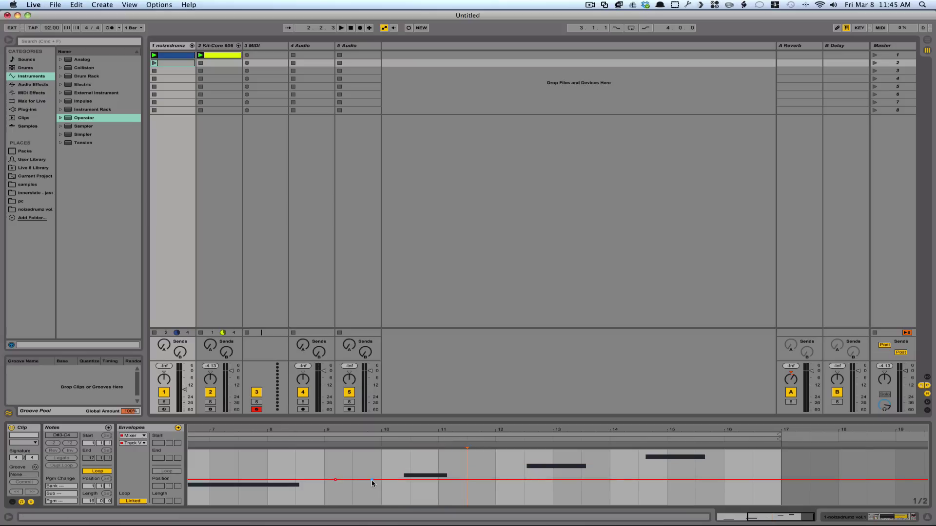
mouse_move(372, 482)
- In Draw Mode, draw trial notes at bar 9 and 9.3 (G3, C4), then delete them
click(299, 451)
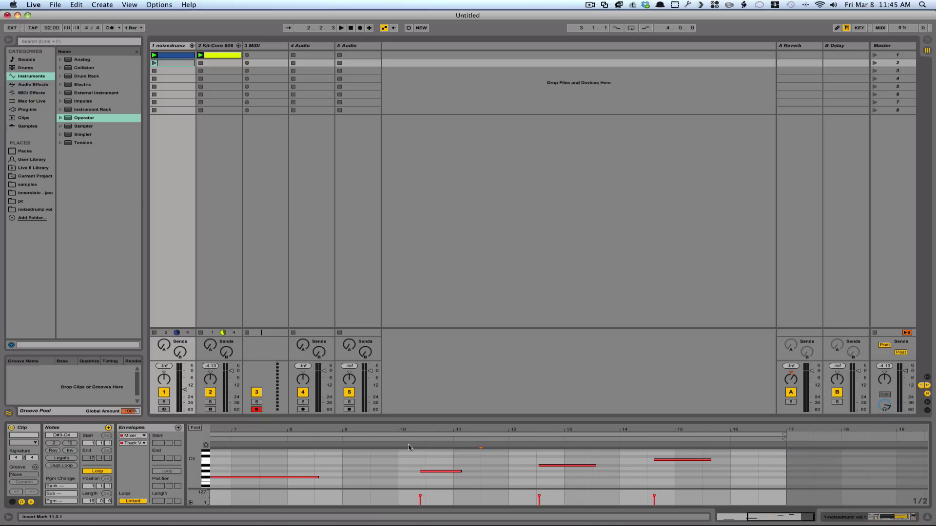
key(b)
click(356, 462)
click(390, 474)
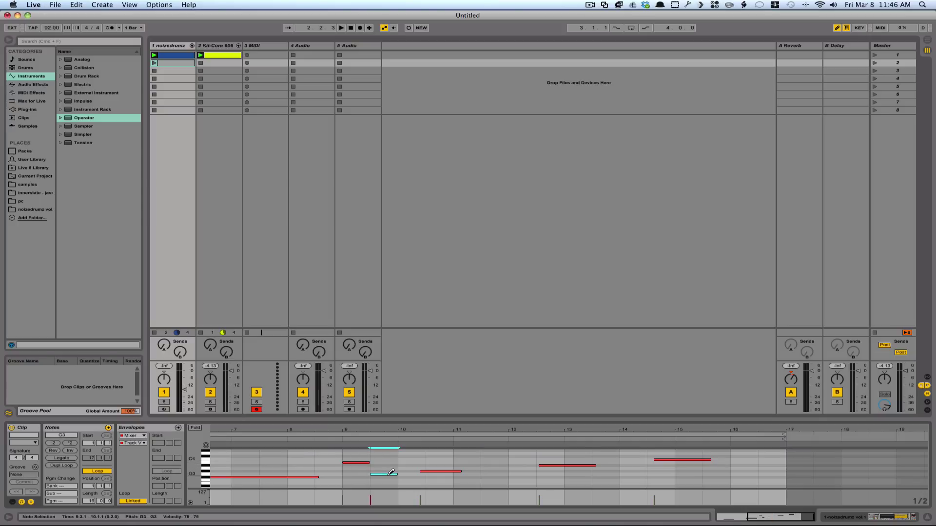
click(396, 460)
key(Delete)
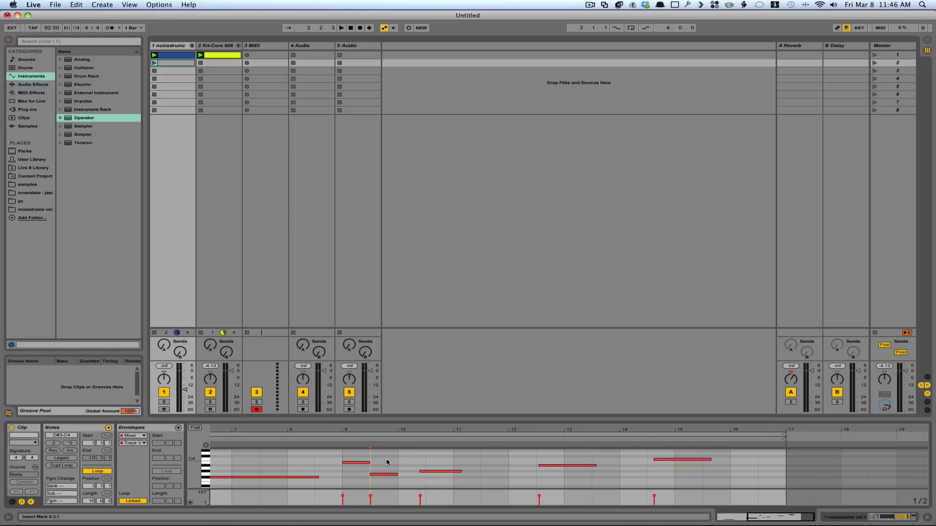
click(361, 462)
click(383, 475)
key(Delete)
- Draw C4 and F#3 at bar 11.3, A#3 at 9.3 and C4 at bar 9, then show the envelope editor
key(b)
key(b)
key(b)
click(493, 460)
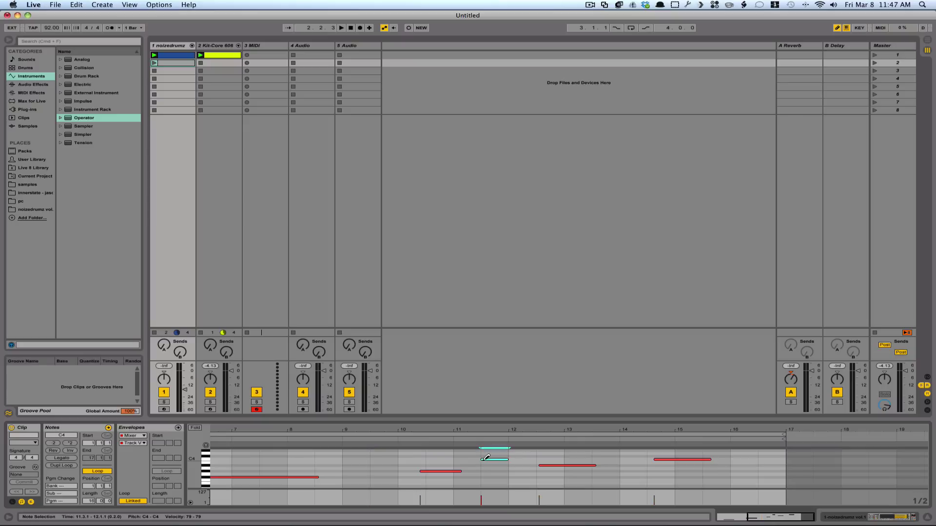
click(491, 477)
click(389, 465)
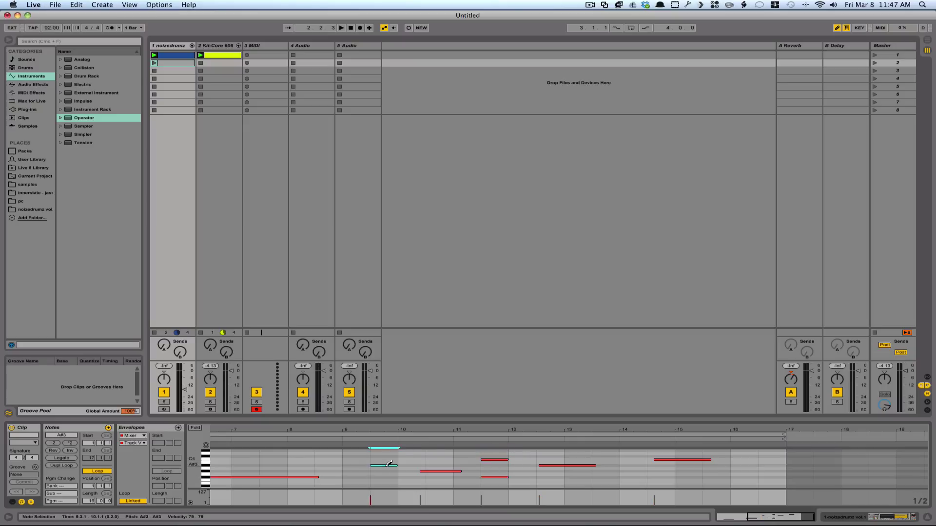
click(354, 460)
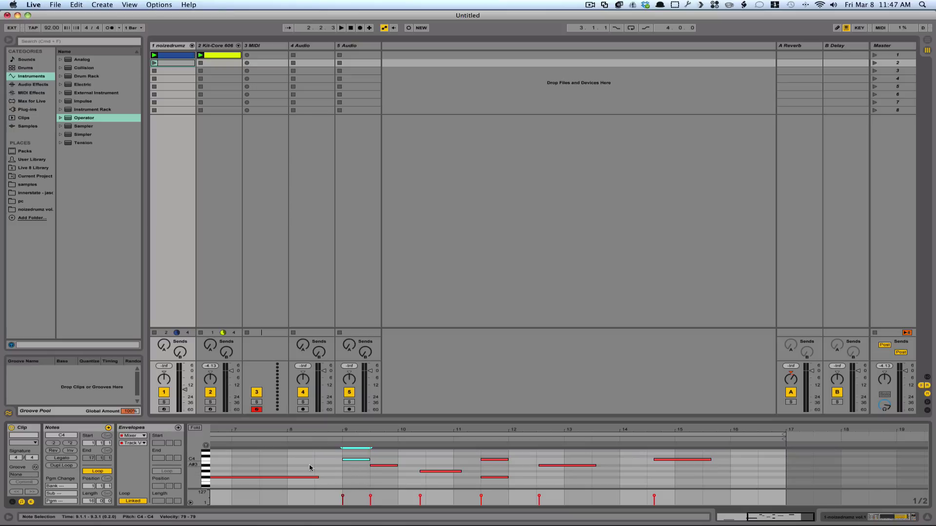
click(138, 431)
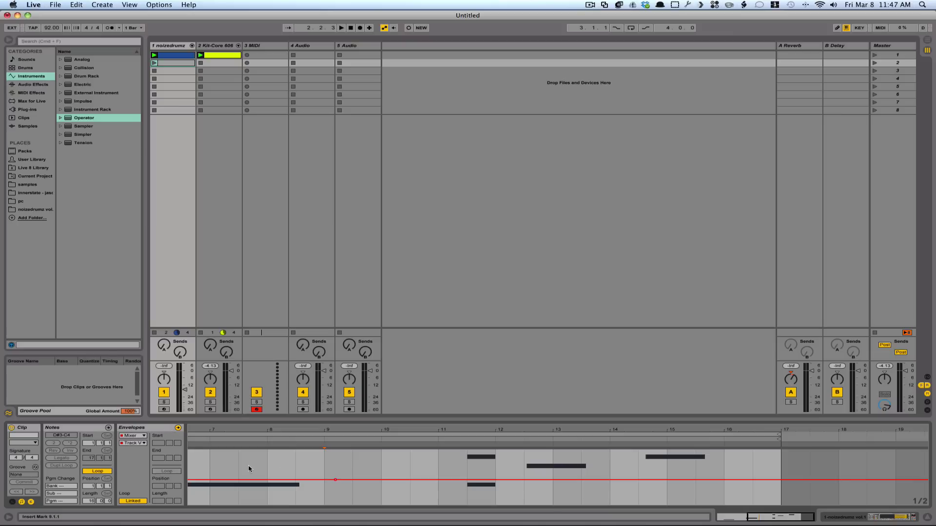
key(super+b)
click(352, 463)
mouse_move(336, 450)
mouse_down()
mouse_move(343, 490)
mouse_move(345, 461)
mouse_up()
key(super+b)
click(353, 461)
drag(377, 480, 404, 481)
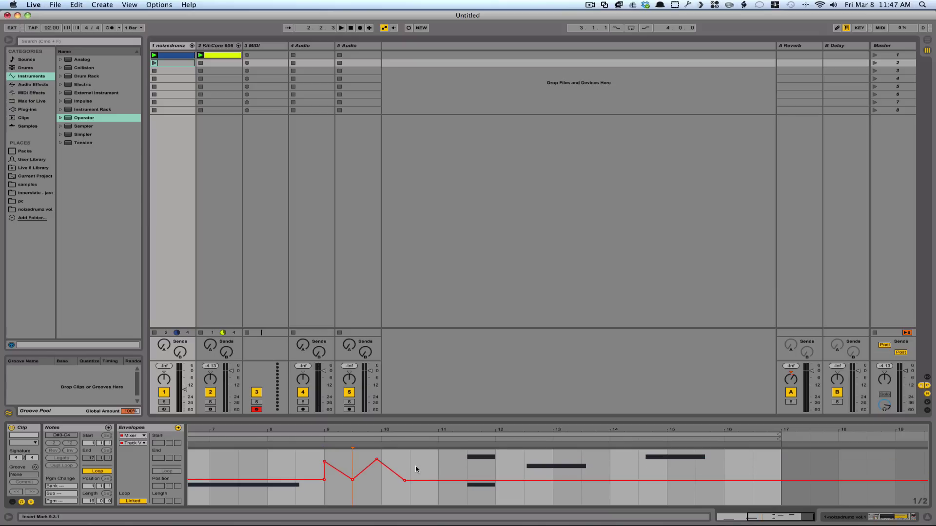
click(169, 46)
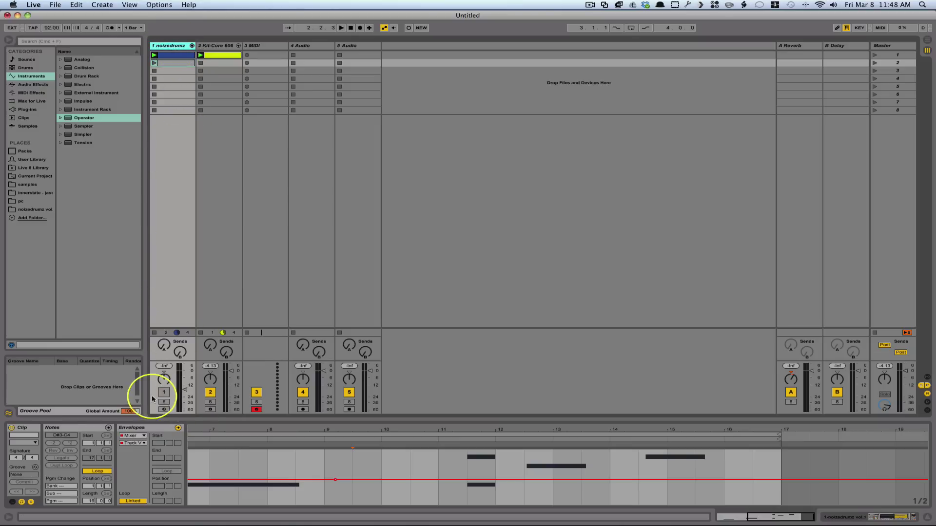
- Toggle track 1's Activator off and on, then show its noizedrumz rack and Overdrive devices
click(165, 393)
click(165, 393)
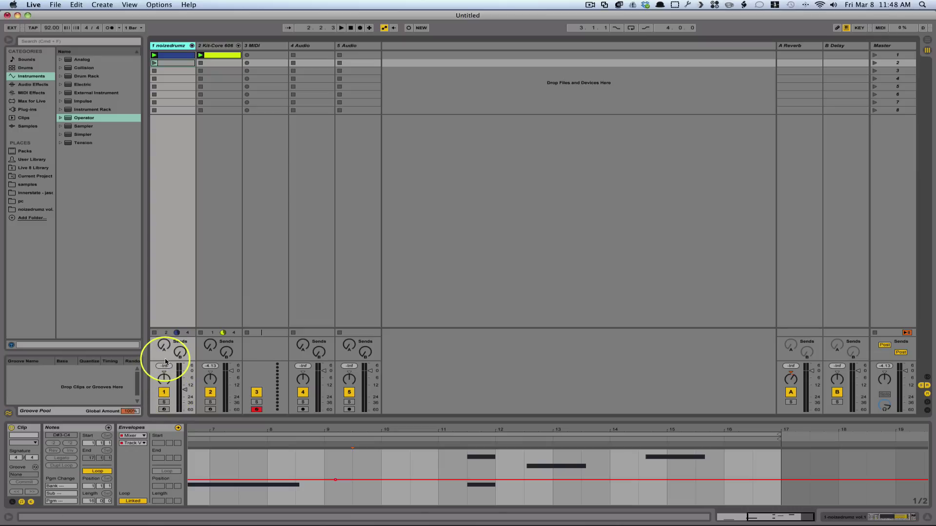
click(179, 49)
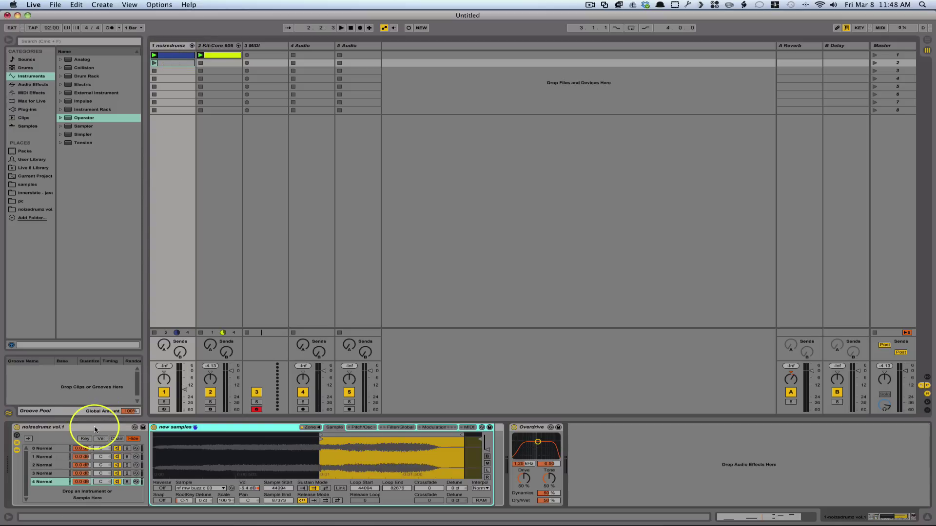
click(94, 429)
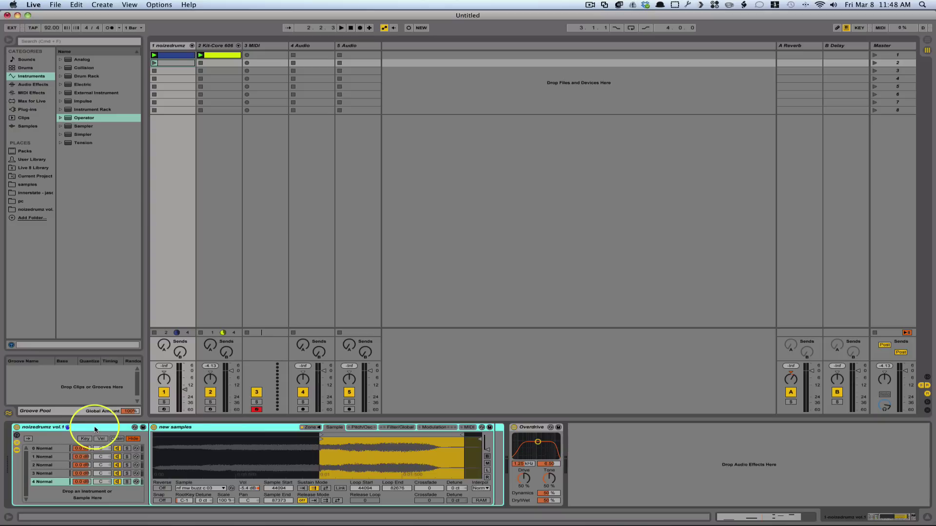
click(530, 428)
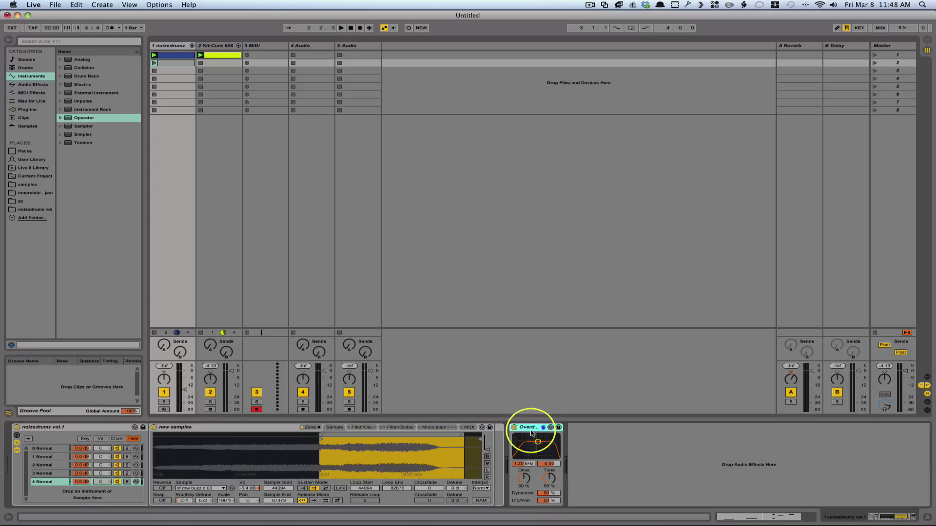
- Hot-swap the Overdrive effect for Auto Filter from the Audio Effects browser
click(604, 438)
click(528, 429)
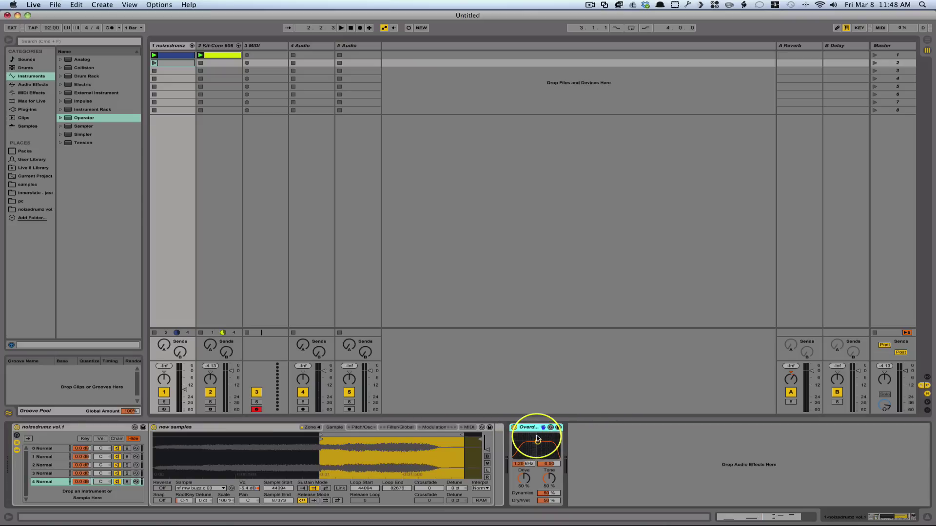
key(q)
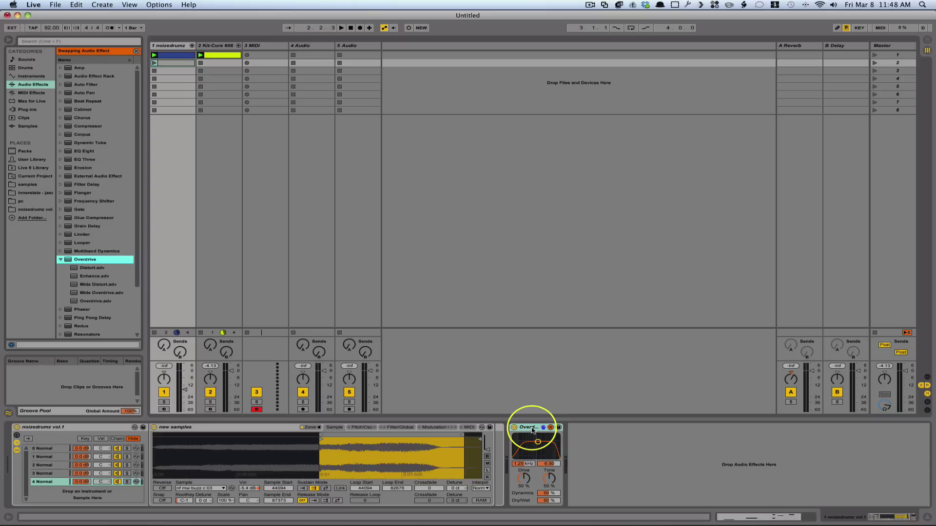
double_click(69, 85)
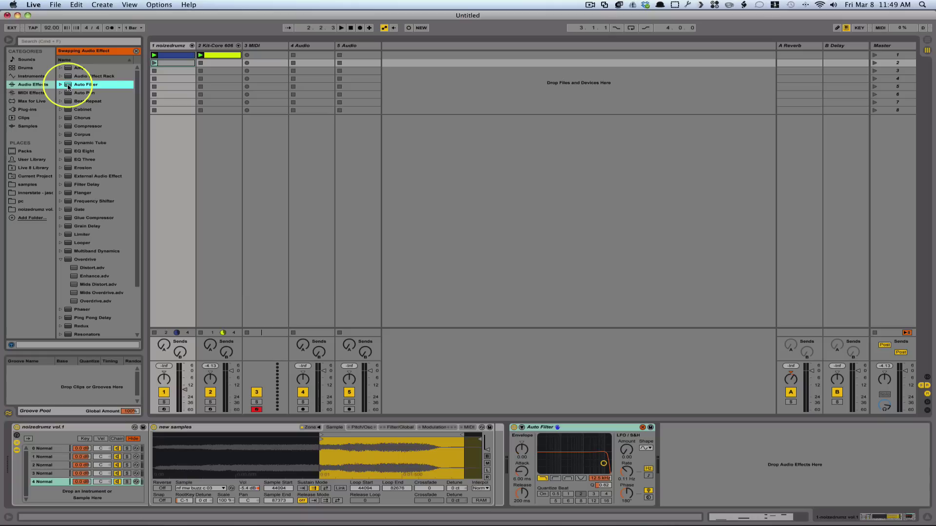
click(574, 431)
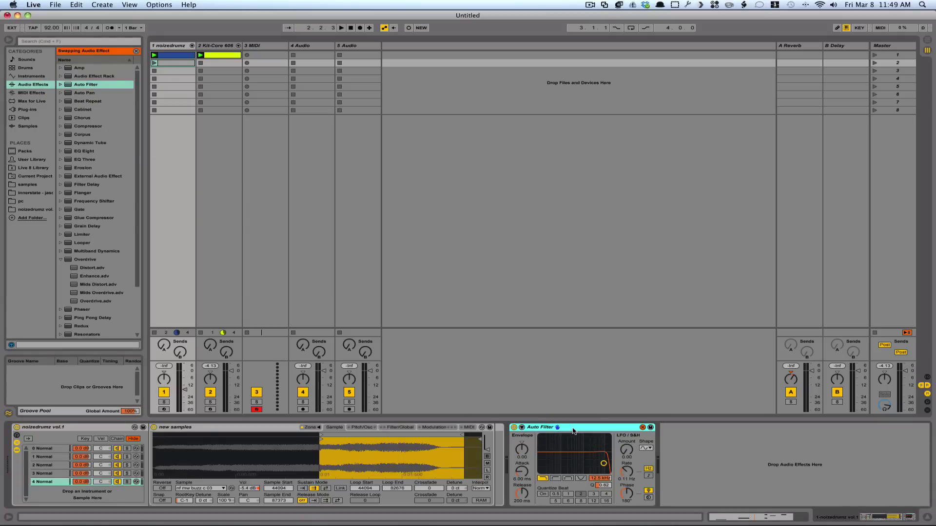
- Hot-swap the noizedrumz pad's Sampler for a Drum Rack from the Instruments browser
click(195, 427)
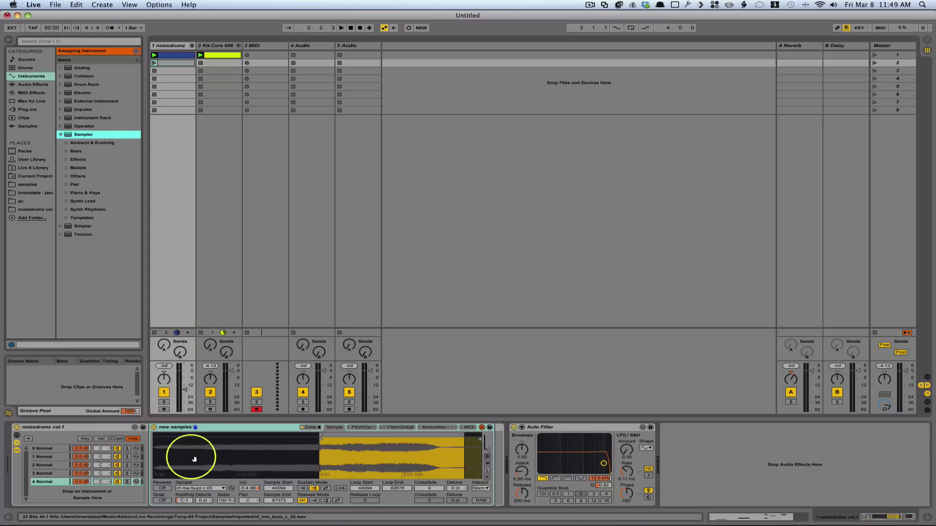
double_click(78, 84)
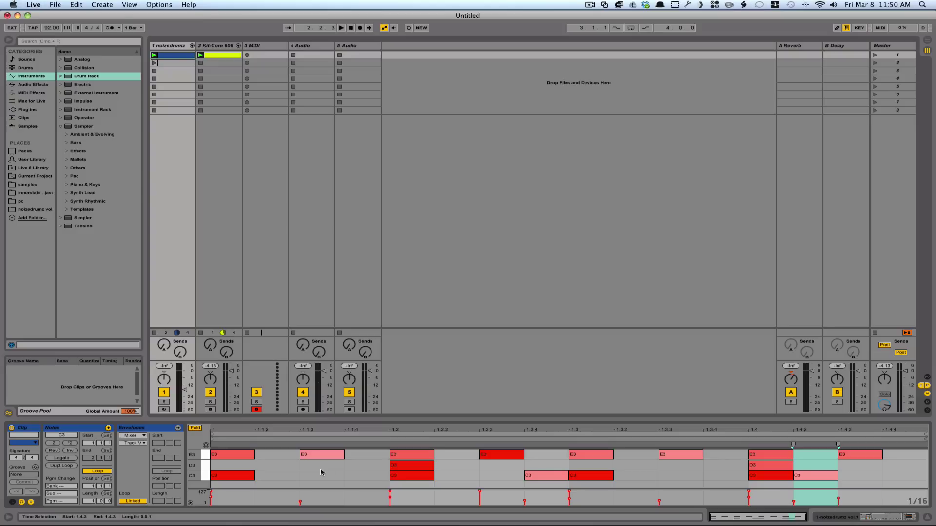
- Raise the E3 note at 1.1.3 to velocity 47 and scale three mid-clip E3 and two C3 velocities to 31–90
drag(322, 471, 314, 454)
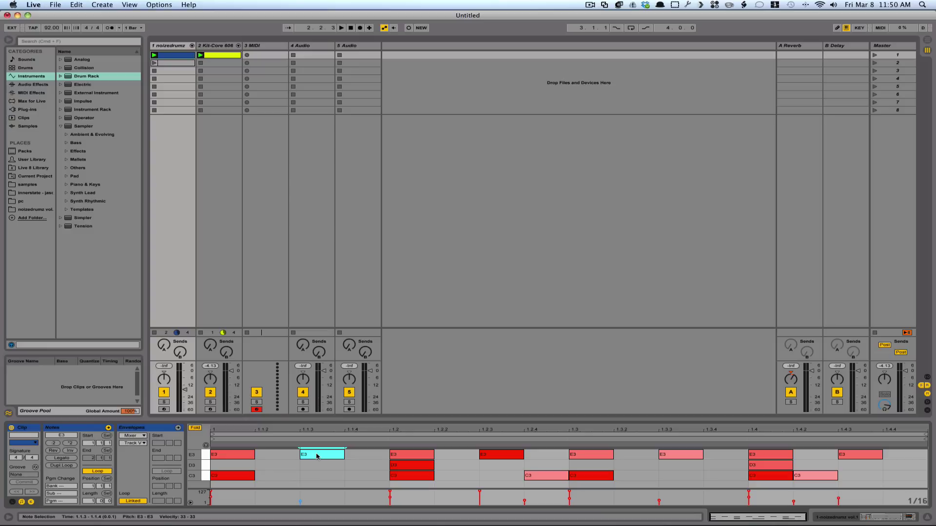
drag(317, 455, 316, 451)
drag(461, 482, 670, 456)
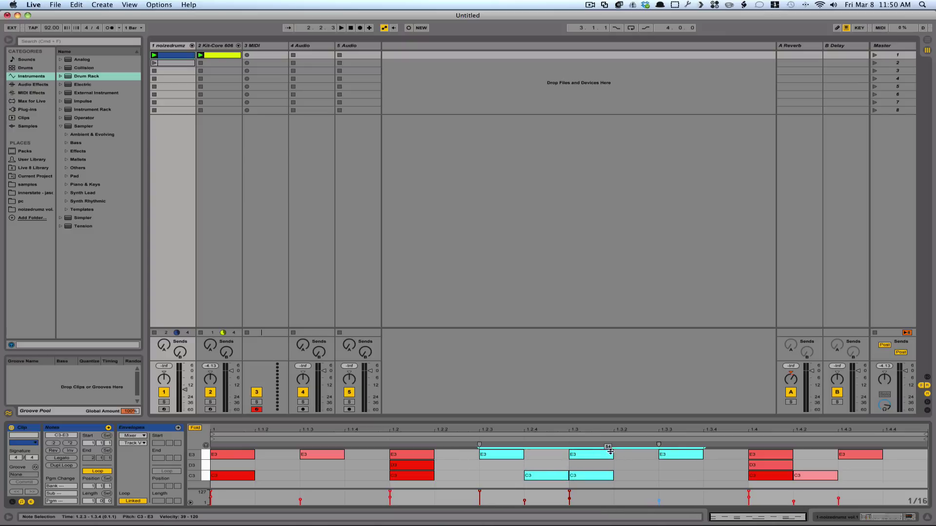
super+click(601, 455)
drag(601, 455, 601, 473)
click(453, 469)
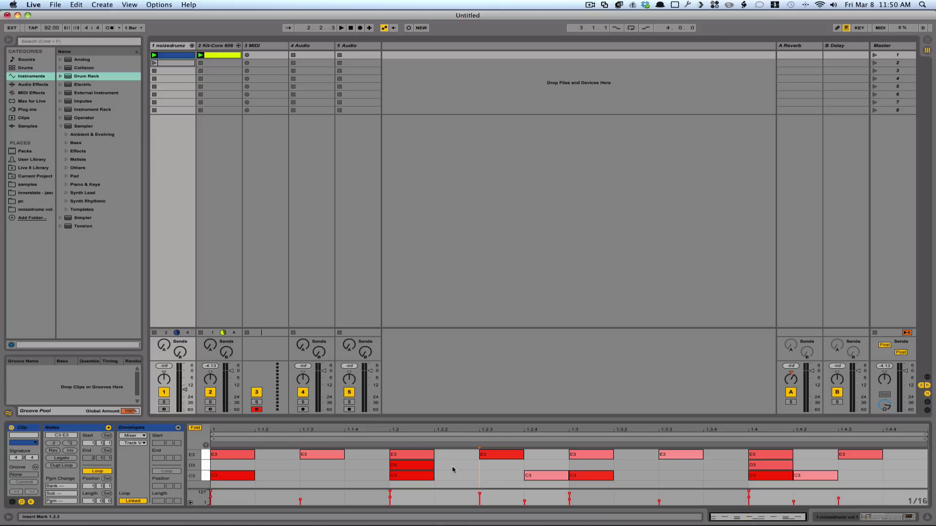